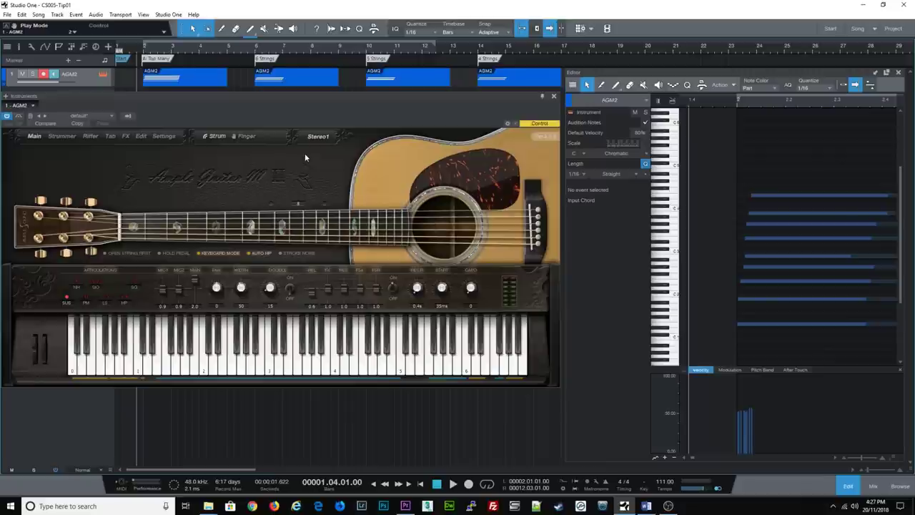
# Play the opening guitar example and the bar 5 section, then cue the playhead at bar 9.
pyautogui.press('space')
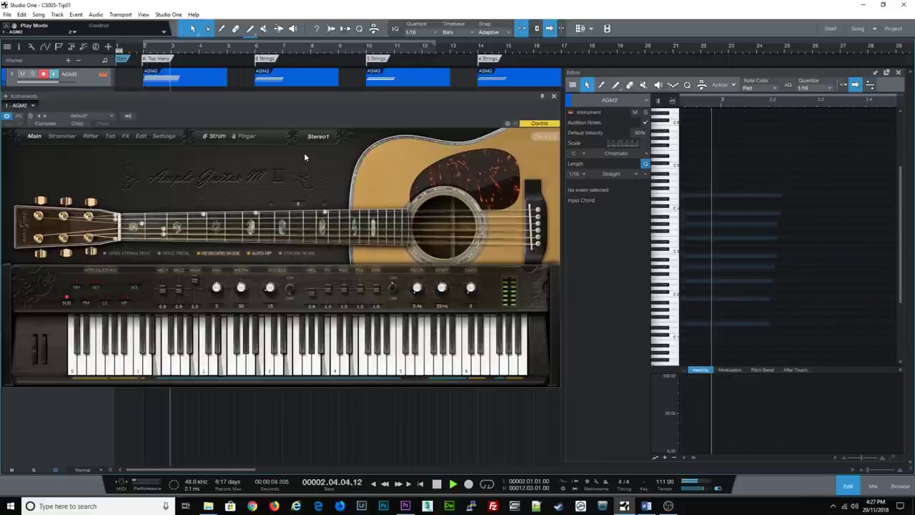
pyautogui.press('space')
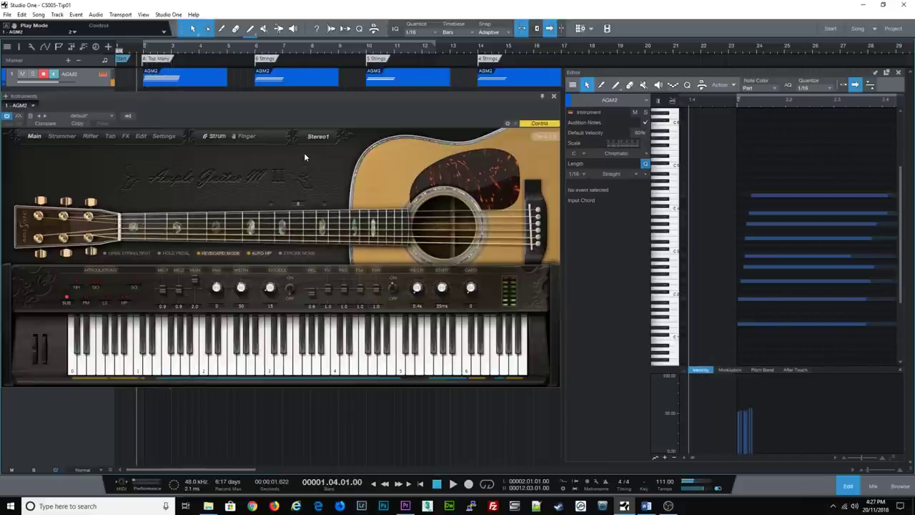
pyautogui.click(248, 48)
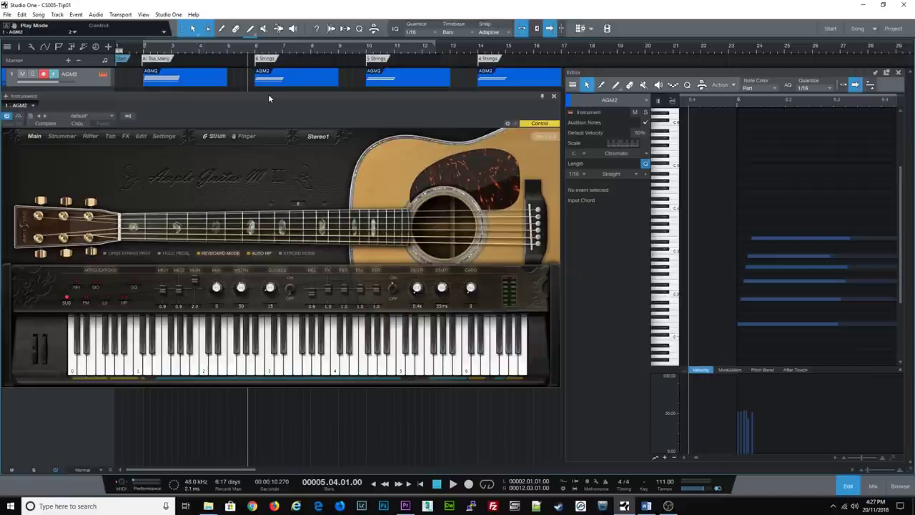
pyautogui.press('space')
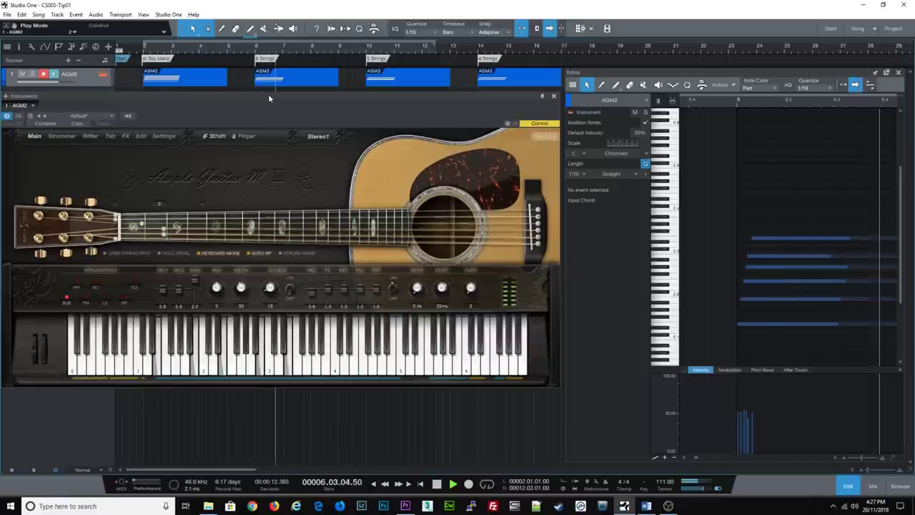
pyautogui.press('space')
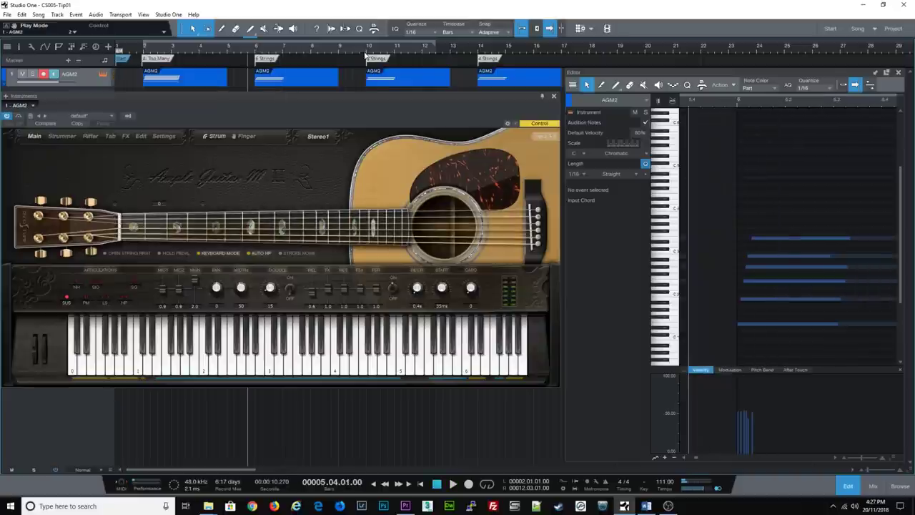
pyautogui.click(361, 54)
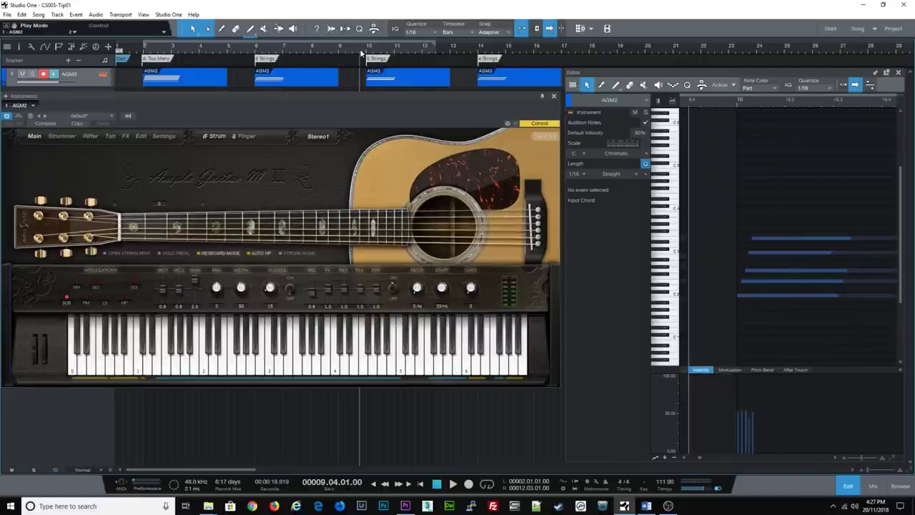
# Put Ample Guitar in Finger mode and play the 3 Strings (bar 9) and 4 Strings (bar 13) sections.
pyautogui.click(243, 136)
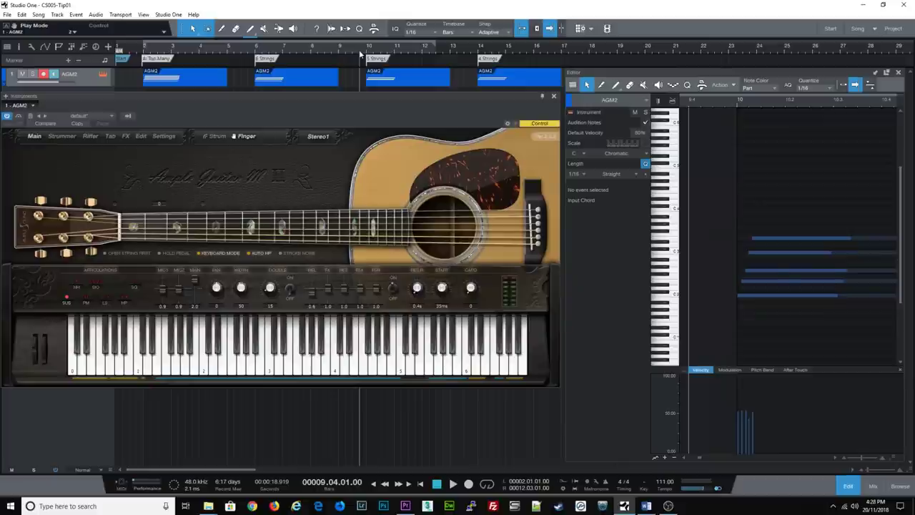
pyautogui.press('space')
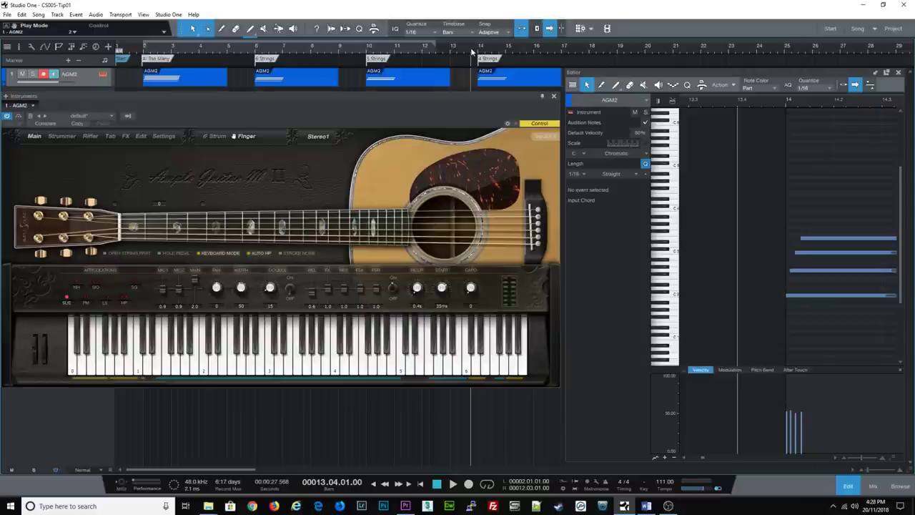
pyautogui.press('space')
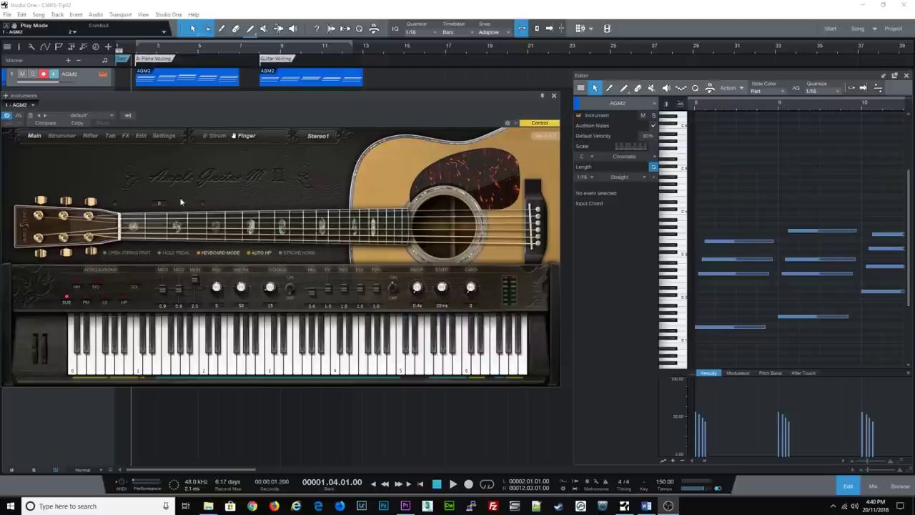
# Sound several open and fretted notes on the Ample Guitar fretboard.
pyautogui.click(173, 241)
pyautogui.click(161, 236)
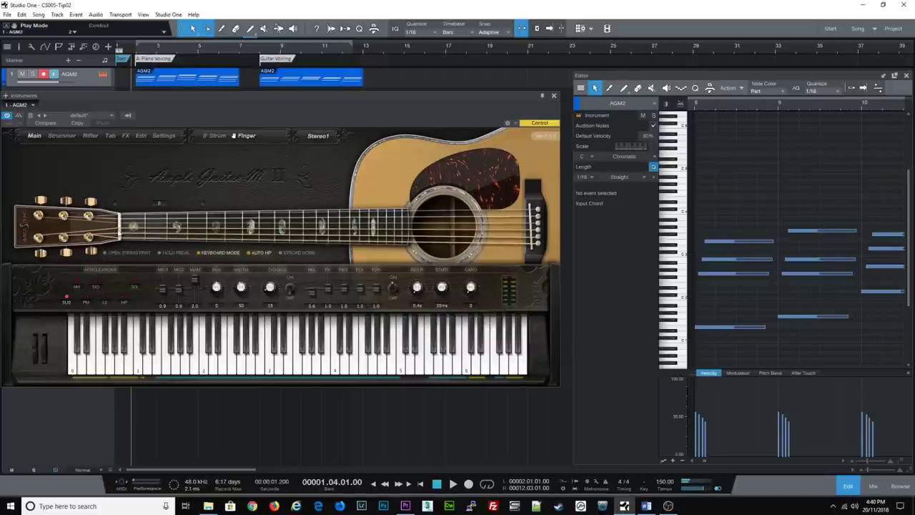
pyautogui.click(115, 230)
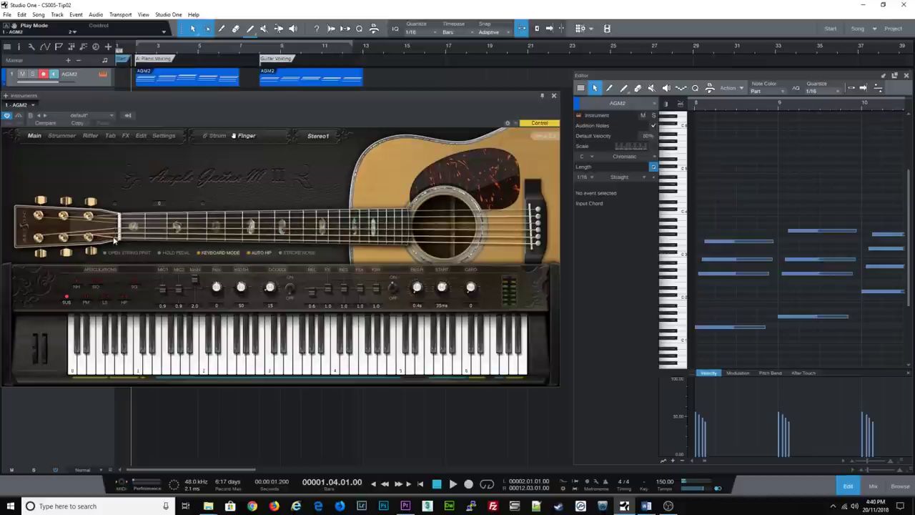
pyautogui.click(152, 236)
pyautogui.click(151, 234)
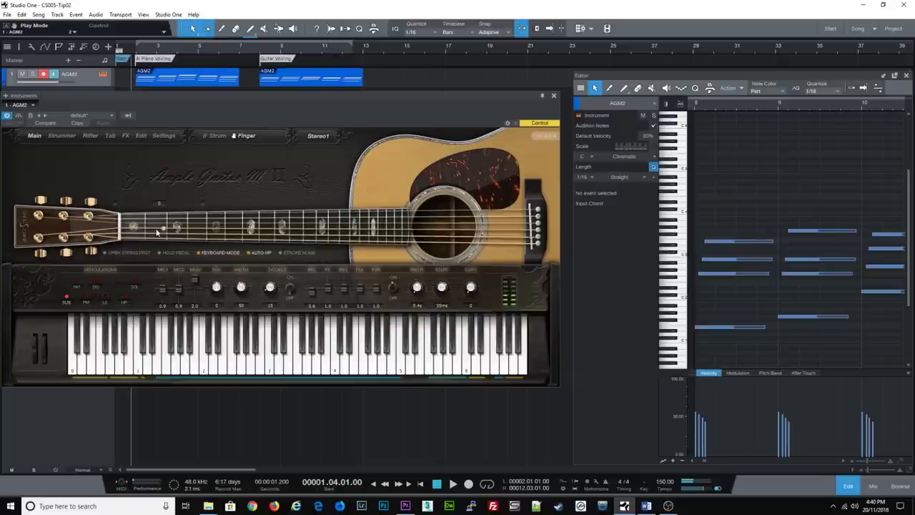
pyautogui.click(145, 227)
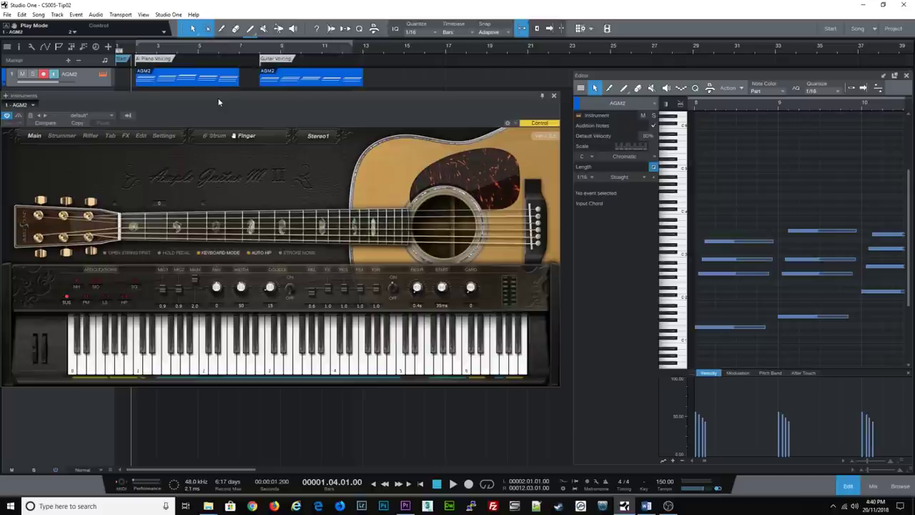
# Play the Piano Voicing example, then cue the playhead at bar 7 for Guitar Voicing.
pyautogui.press('space')
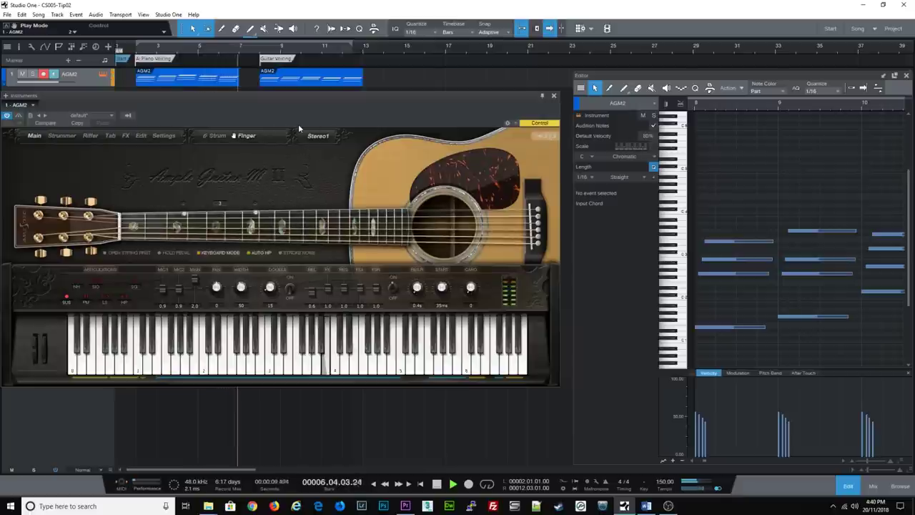
pyautogui.press('space')
pyautogui.click(257, 53)
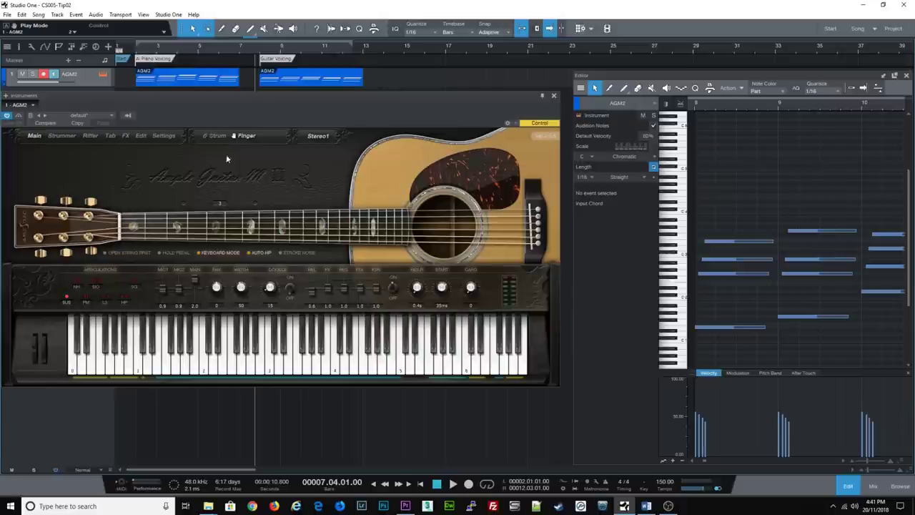
# Switch Ample Guitar from Keyboard Mode to Standard Mode and play the Guitar Voicing section from bar 7.
pyautogui.click(219, 253)
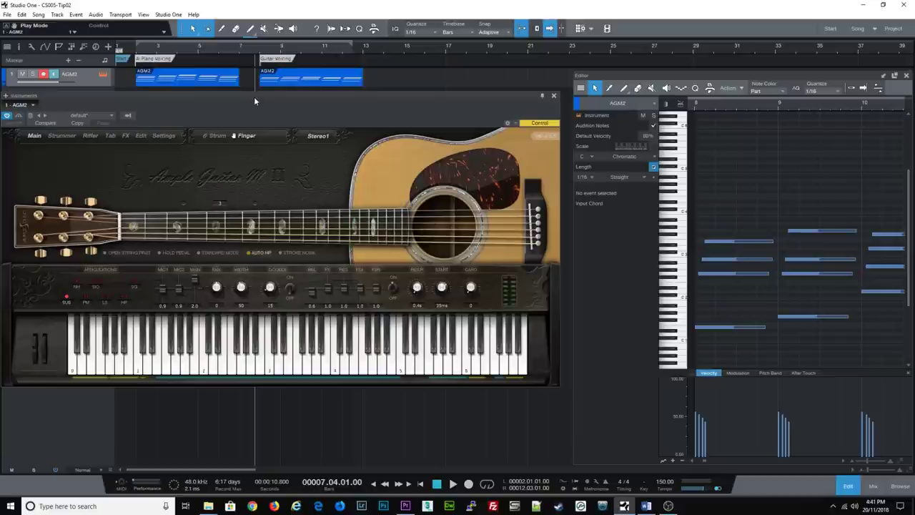
pyautogui.press('space')
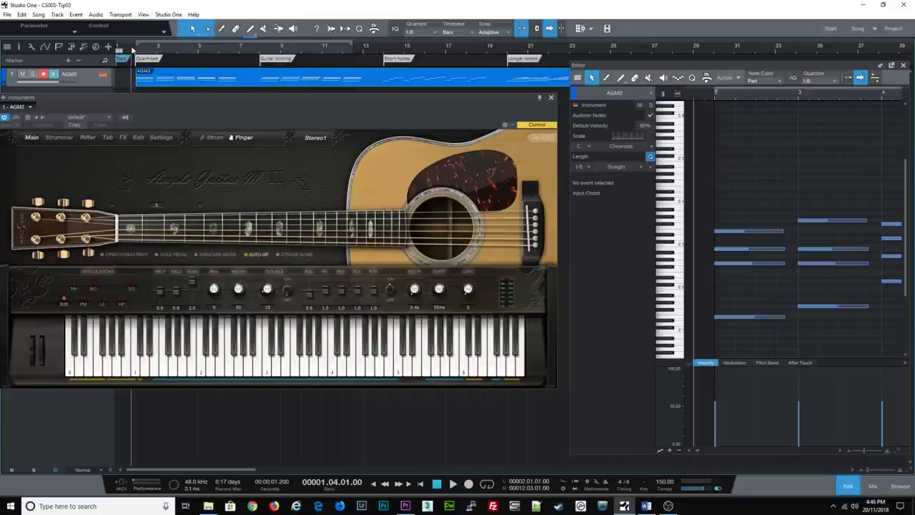
# Play the Tip03 guitar part and replay the Guitar Voicing passage from bar 7.
pyautogui.press('space')
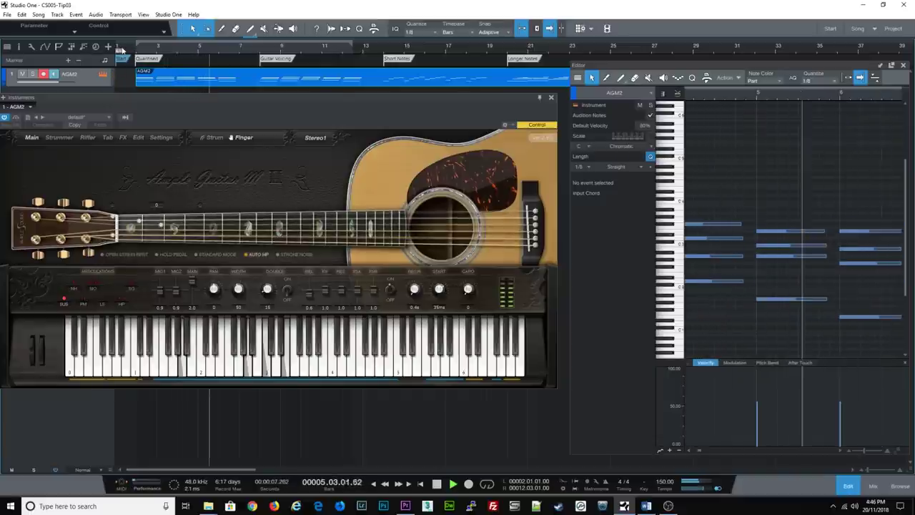
pyautogui.click(254, 49)
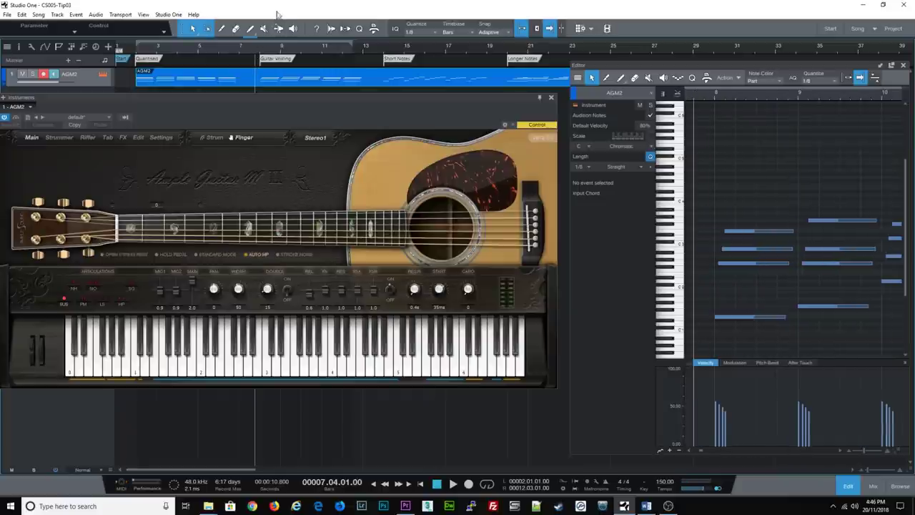
pyautogui.press('space')
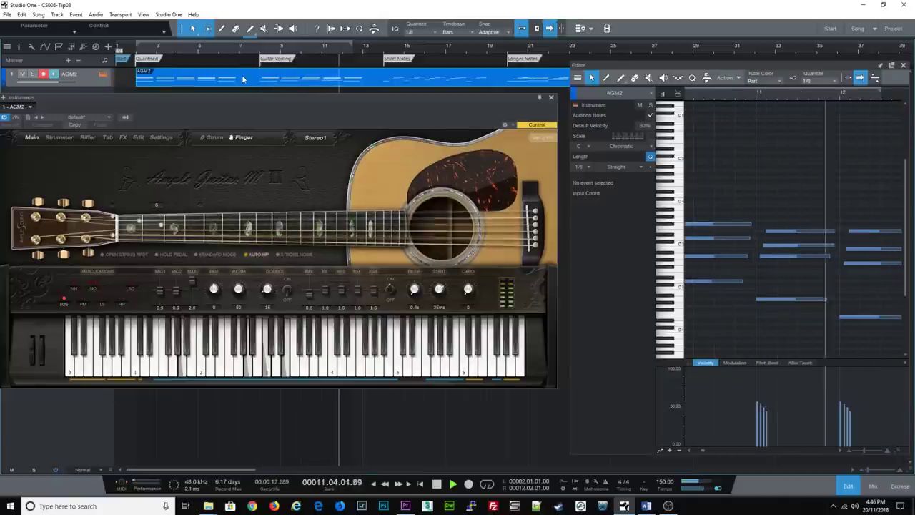
pyautogui.click(242, 46)
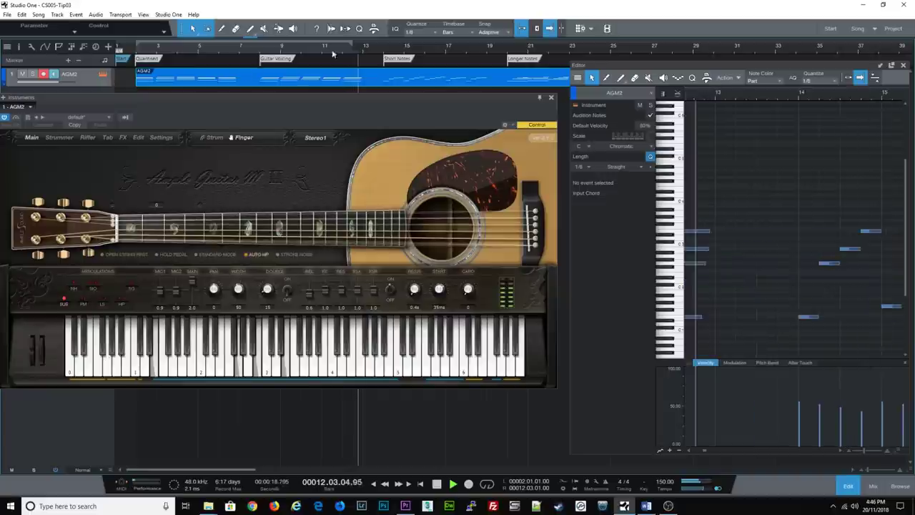
# Play the Short Notes section from bar 13, then the Longer Notes section near bar 19.
pyautogui.click(378, 50)
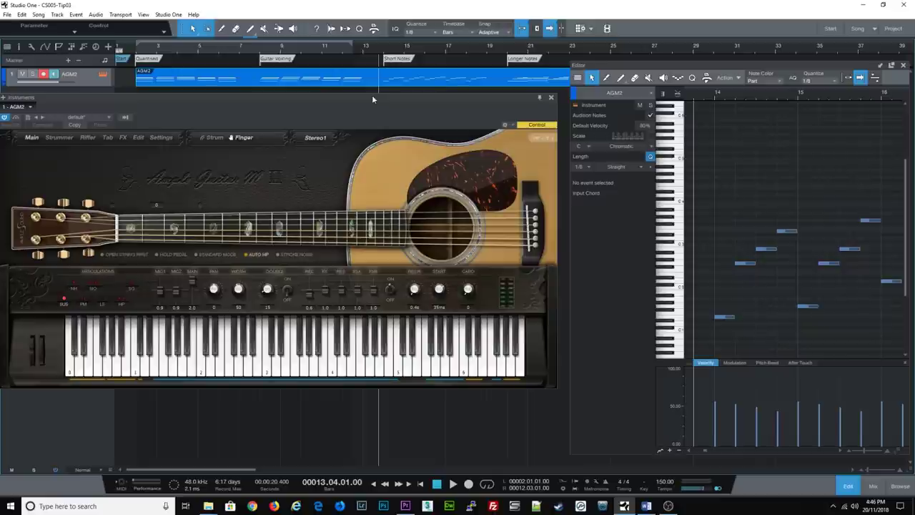
pyautogui.press('space')
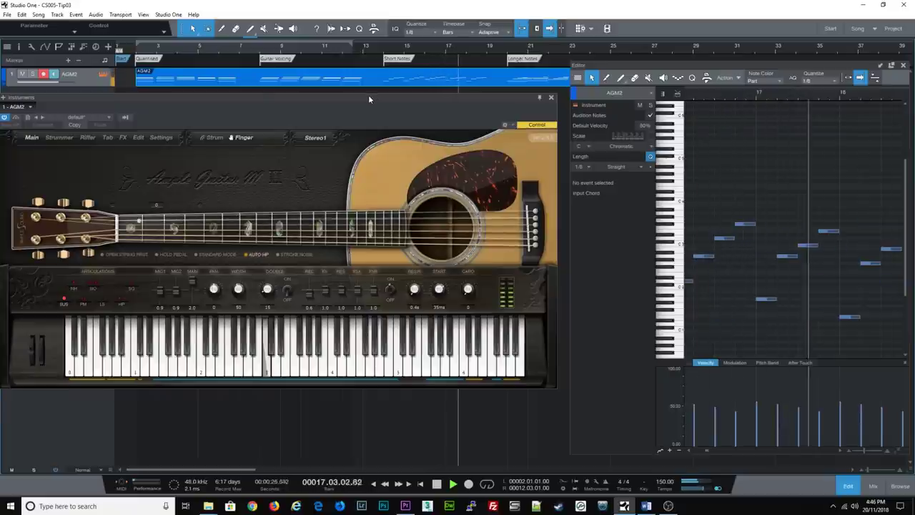
pyautogui.press('space')
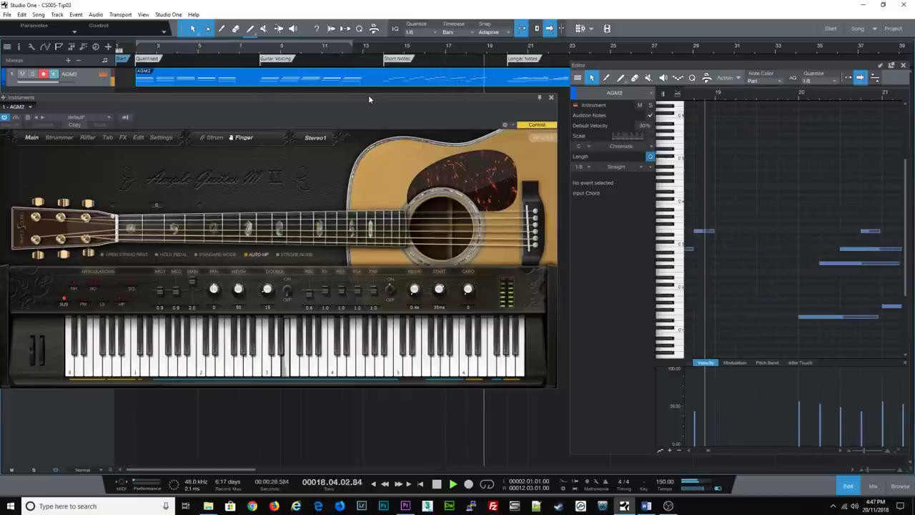
pyautogui.click(498, 48)
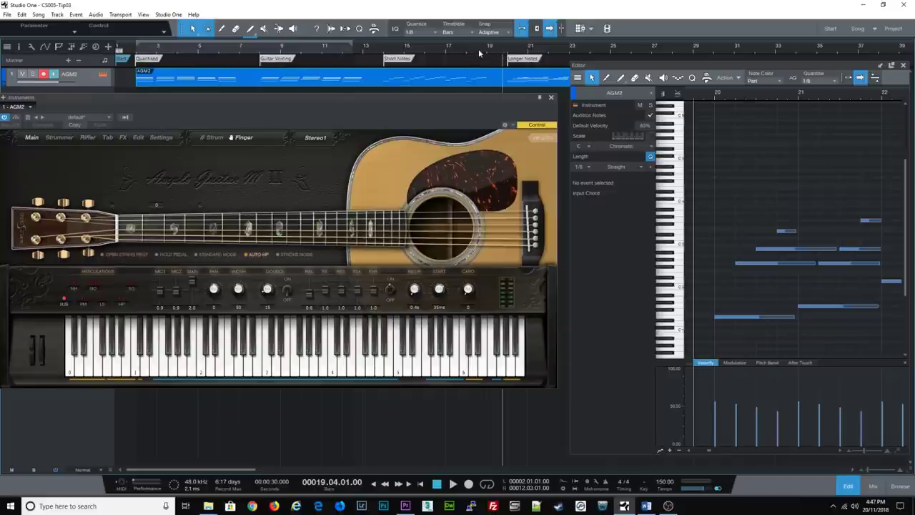
pyautogui.press('space')
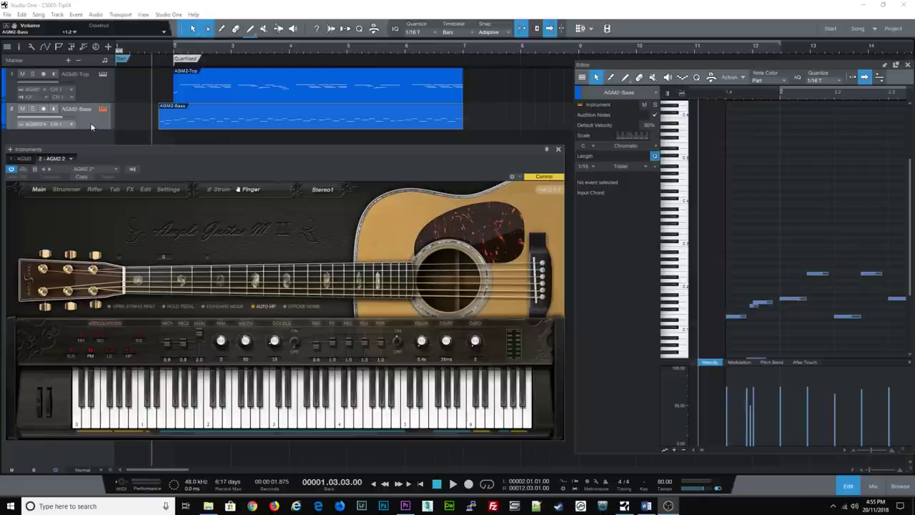
# Show the AGM2-Top part in the editor and play the Top and Bass arrangement.
pyautogui.click(95, 87)
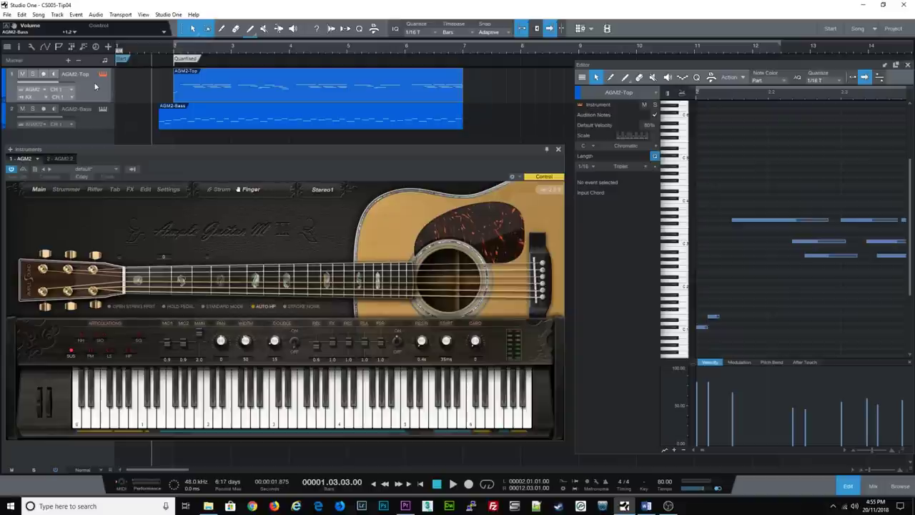
pyautogui.press('space')
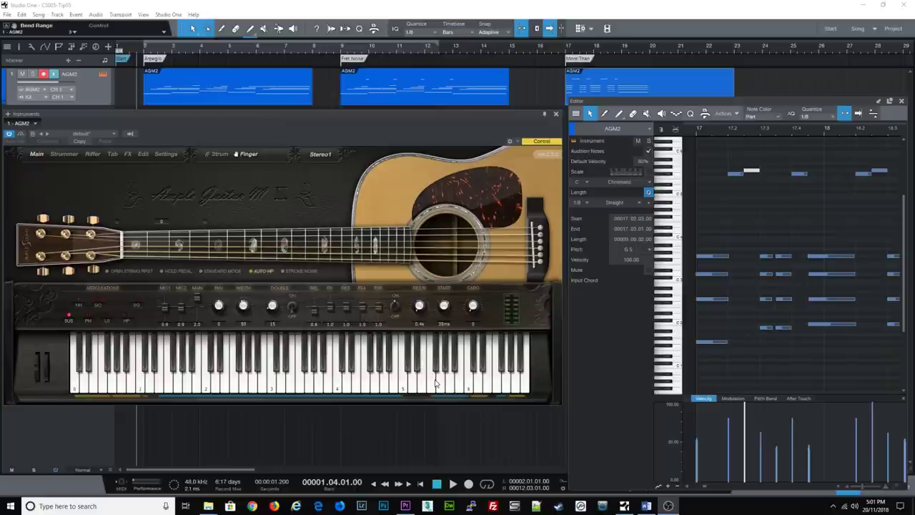
# Audition a note run on the Ample Guitar keyboard, then play the Arpeggio and Fret Noise sections.
pyautogui.moveTo(433, 381)
pyautogui.mouseDown()
pyautogui.moveTo(461, 373)
pyautogui.moveTo(505, 385)
pyautogui.mouseUp()
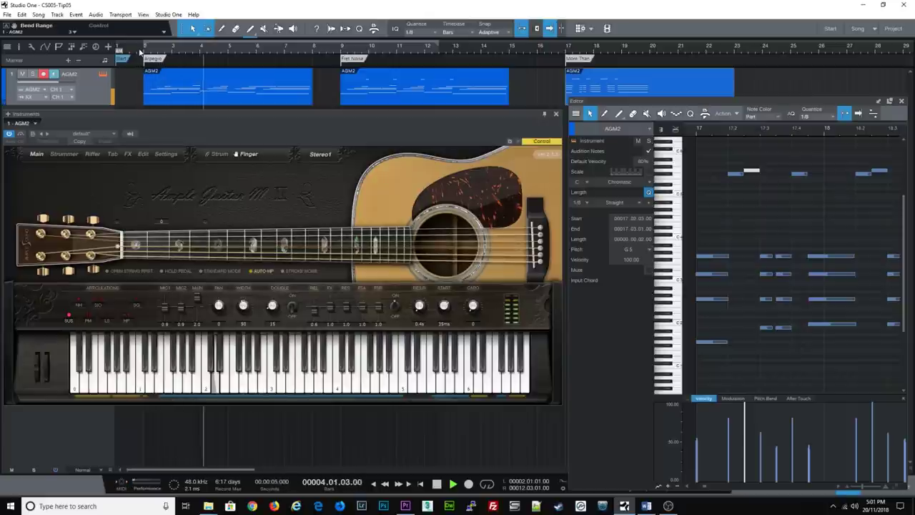
pyautogui.click(141, 51)
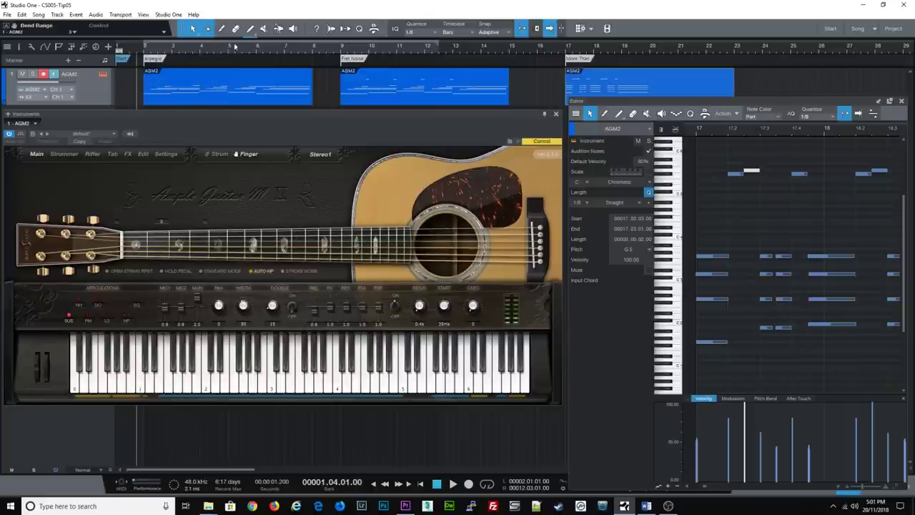
pyautogui.click(339, 53)
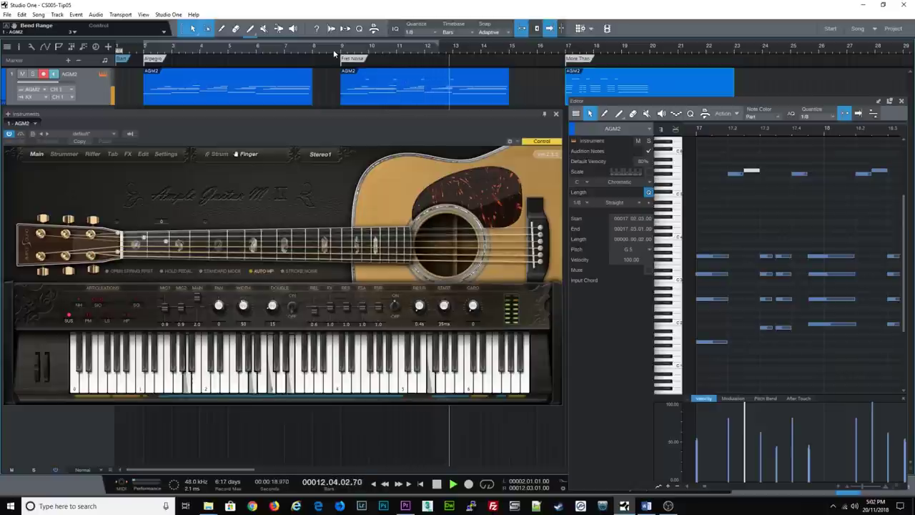
pyautogui.press('space')
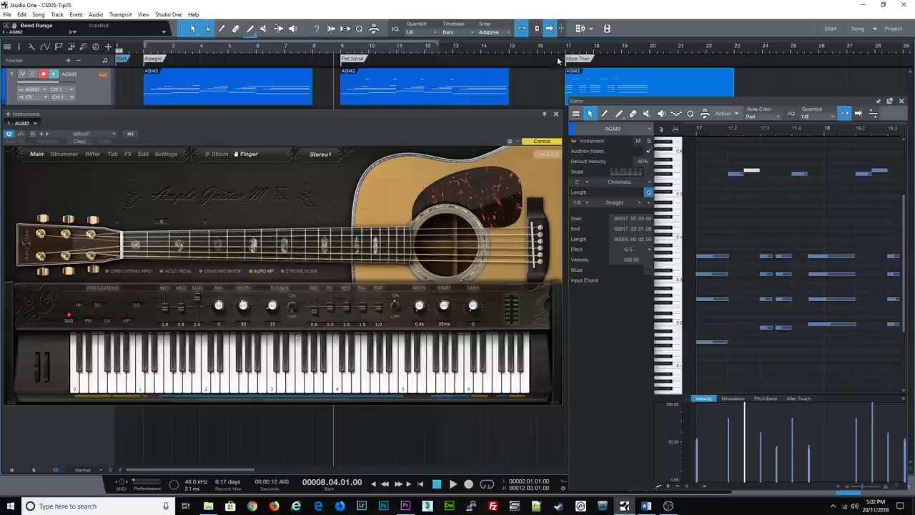